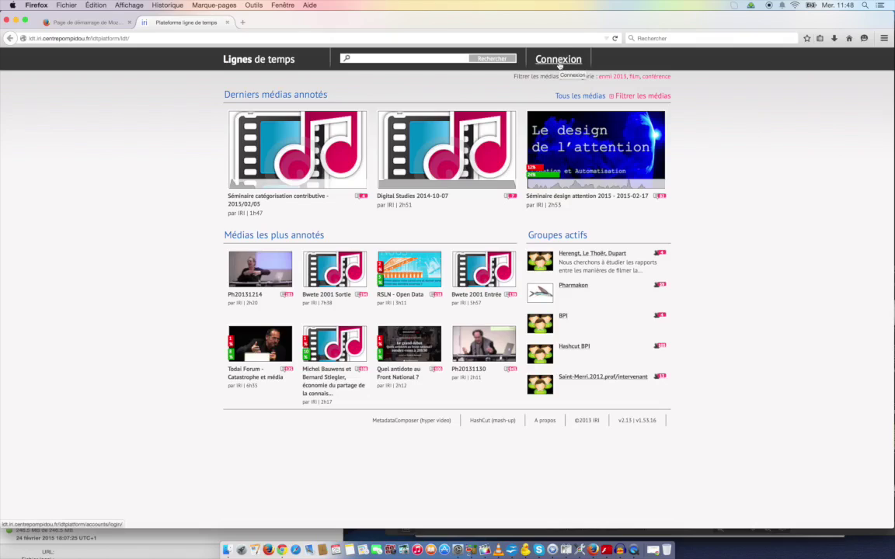
Back out of the Connexion login form and open the HashCut mash-up site from the footer.
click(559, 66)
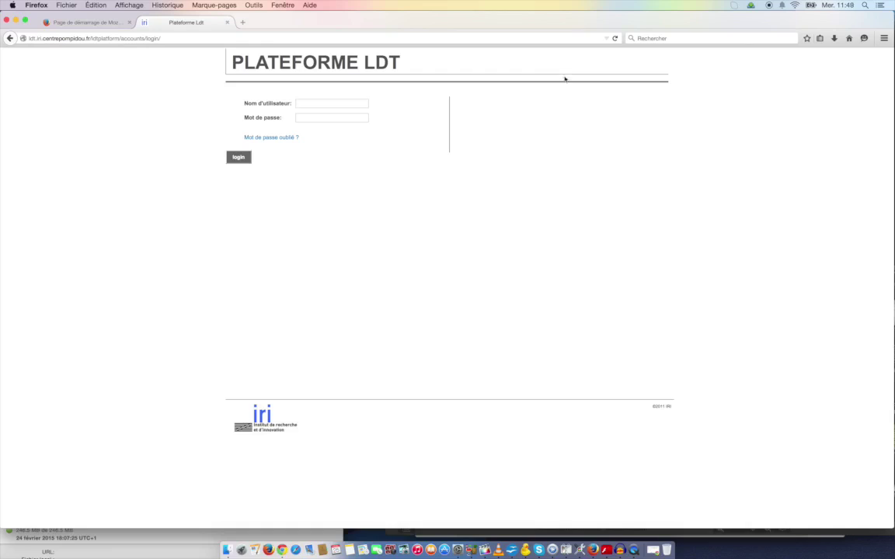
click(362, 104)
click(8, 39)
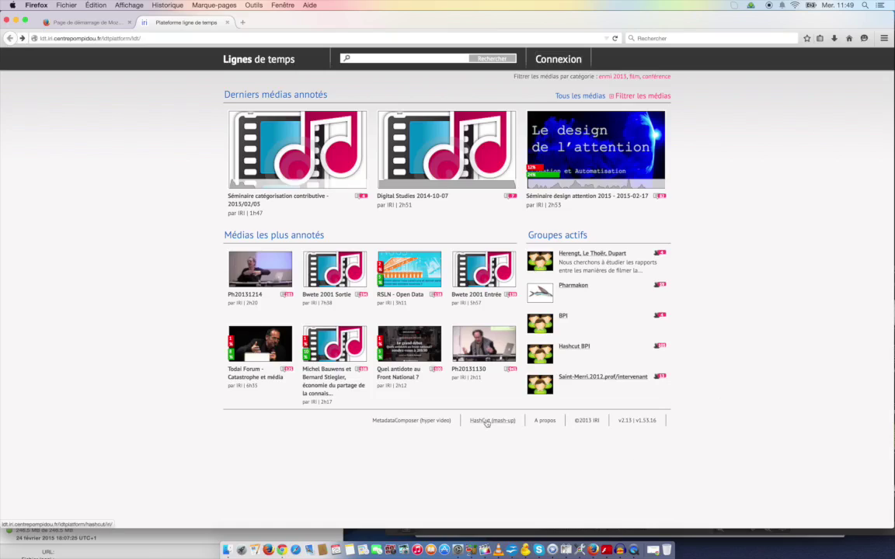
click(487, 421)
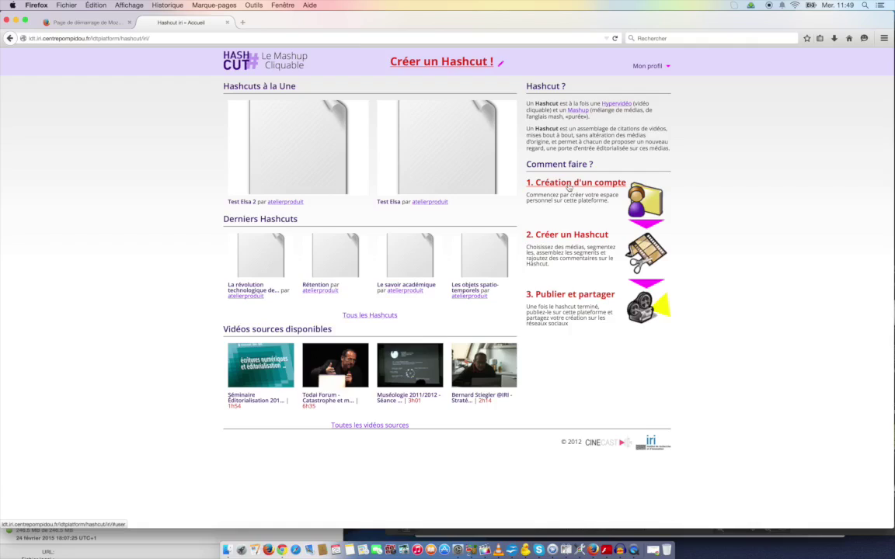
Register a new Hashcut account with username 'tutoriel' and a matching password.
click(577, 187)
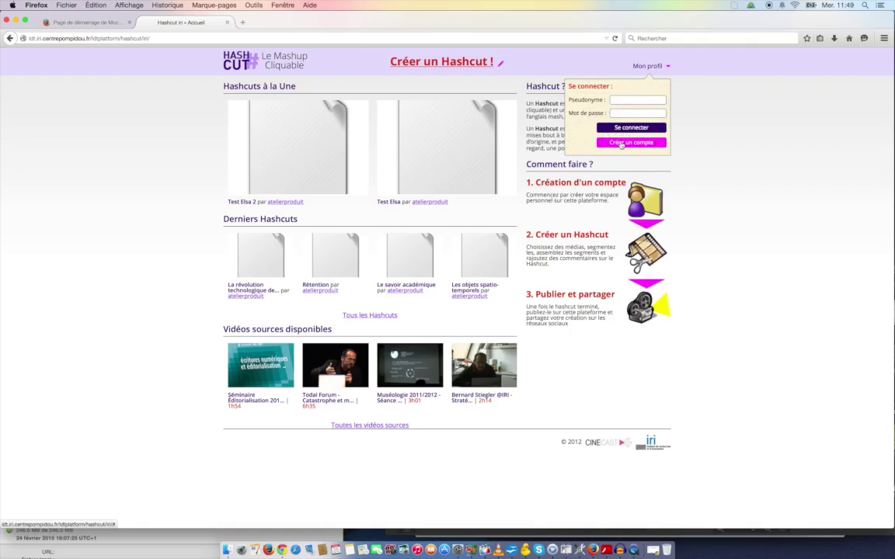
click(621, 143)
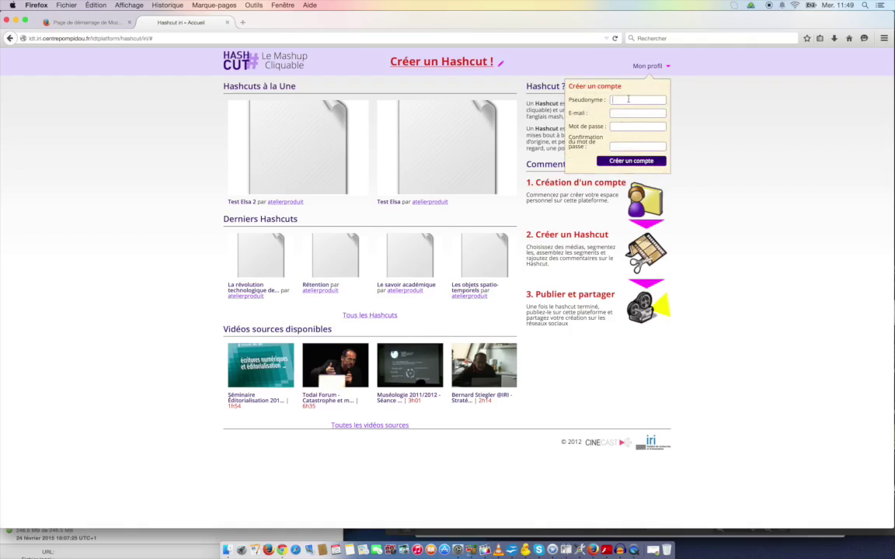
click(628, 99)
text(tutoriel)
key(Tab)
text(tutorieltutoriel)
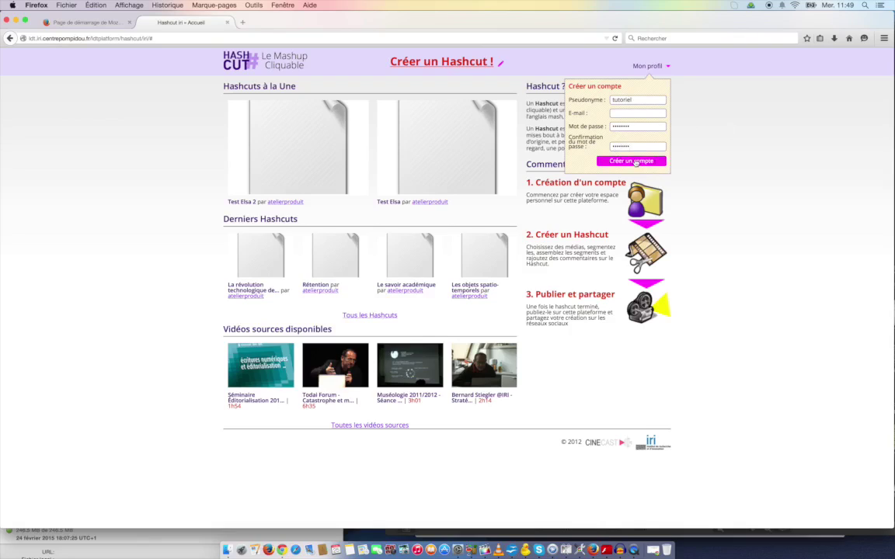
click(632, 161)
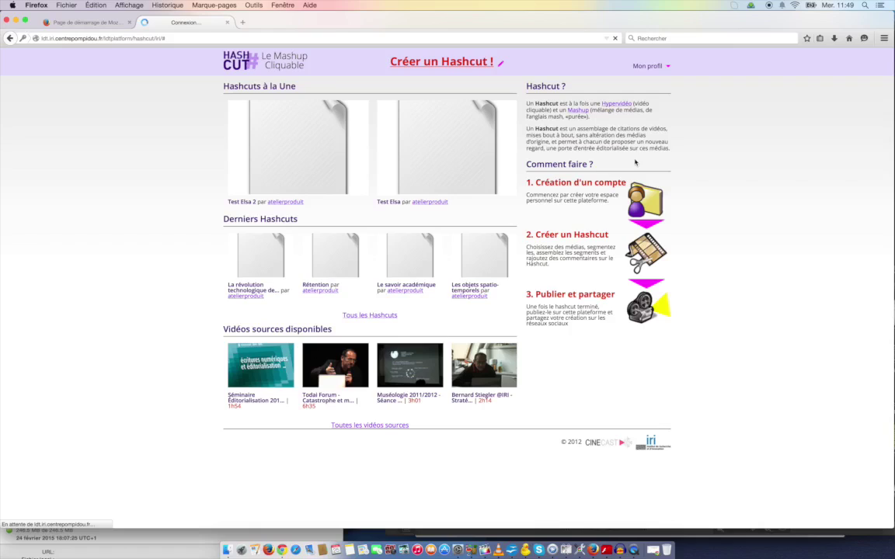
Return to the signed-in Lignes de temps home page and open Mes projets.
click(9, 39)
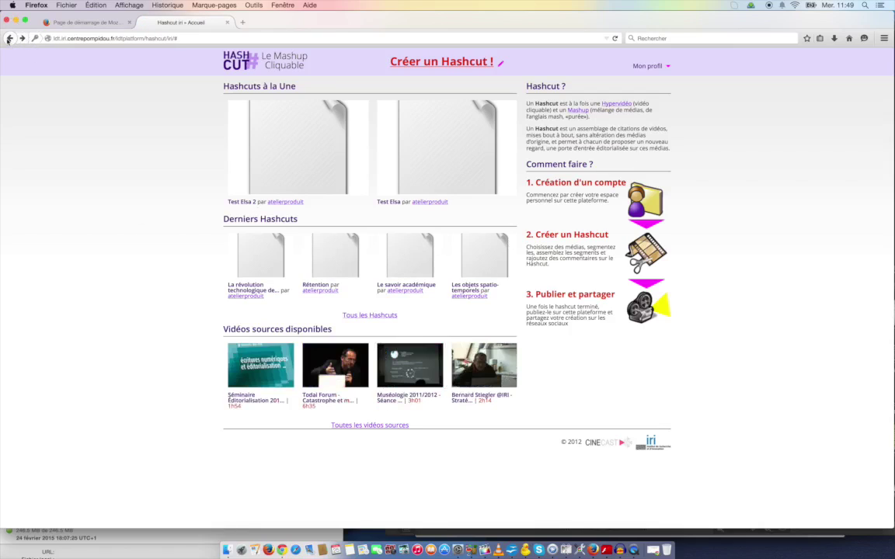
click(116, 25)
click(171, 23)
click(12, 39)
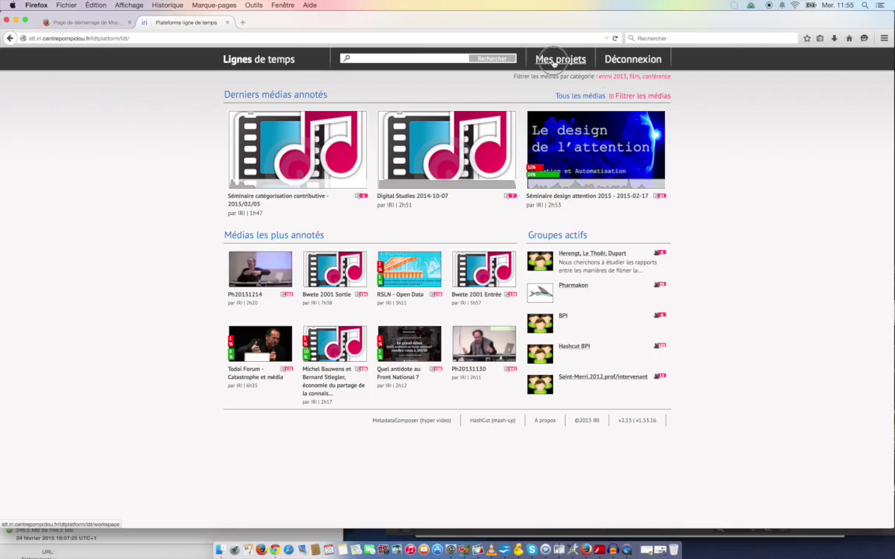
click(554, 62)
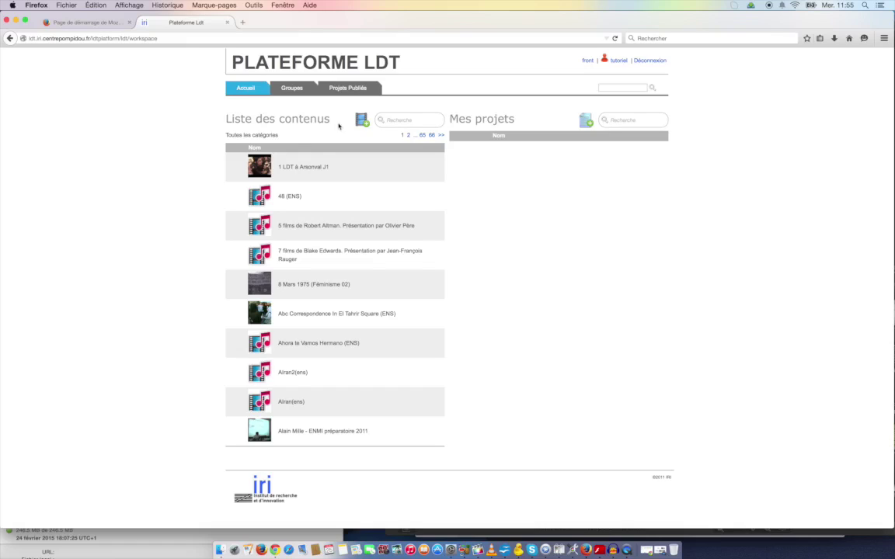
drag(329, 119, 216, 122)
click(215, 123)
drag(518, 122, 452, 117)
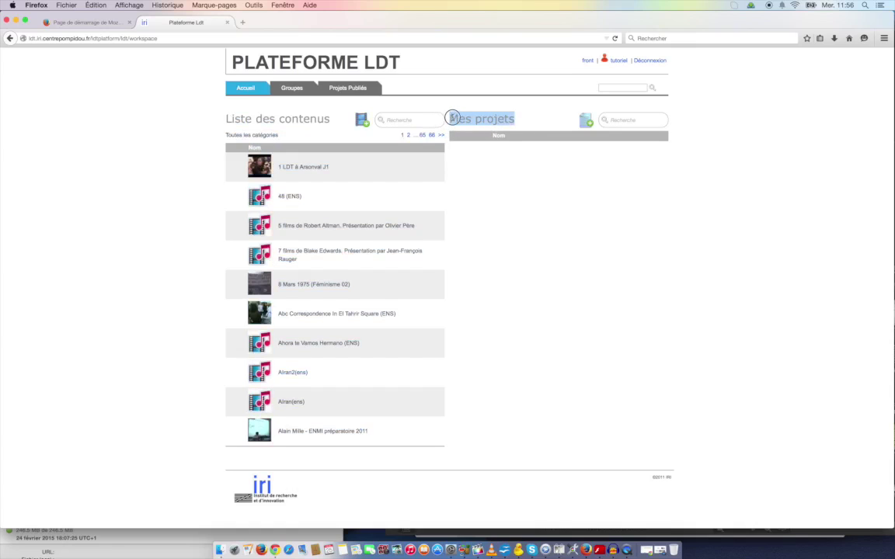
click(538, 193)
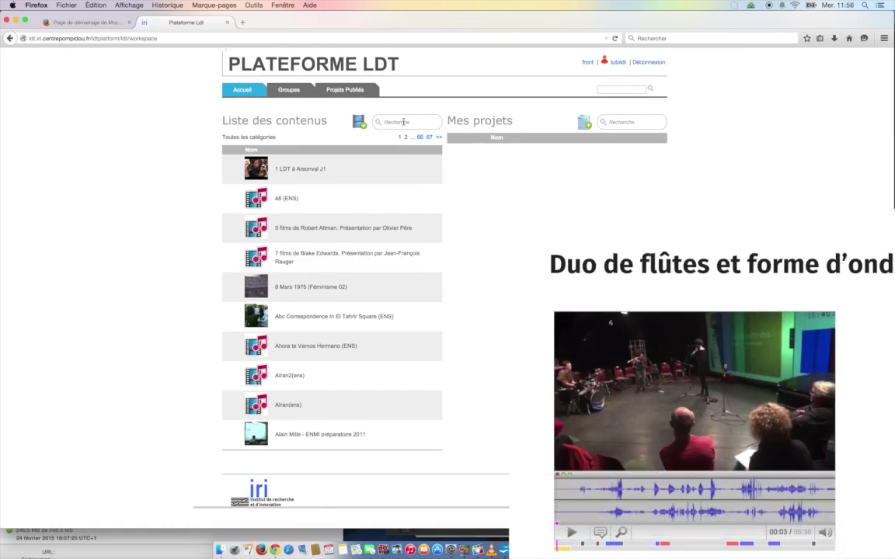
Filter the contents list down to 'Atelier 1 - Duo de flûtes' and preview it briefly.
click(403, 122)
text(af)
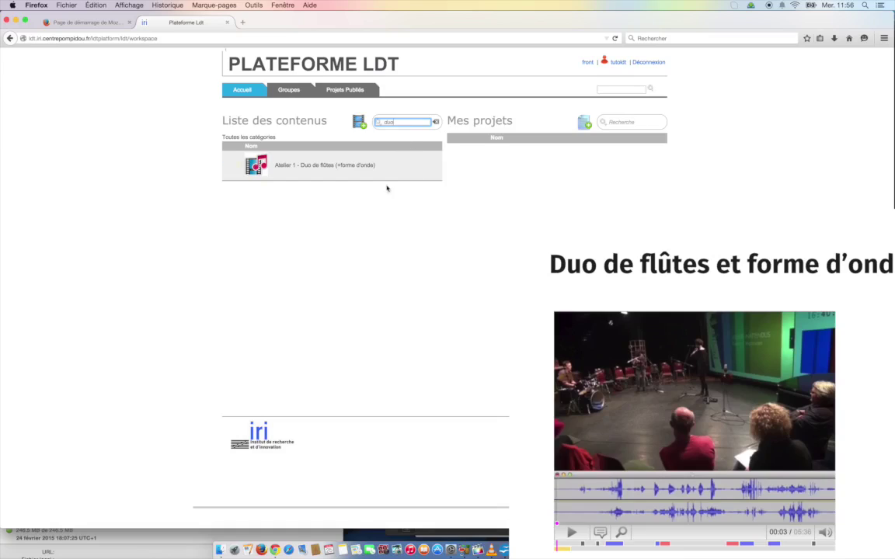
mouse_move(392, 180)
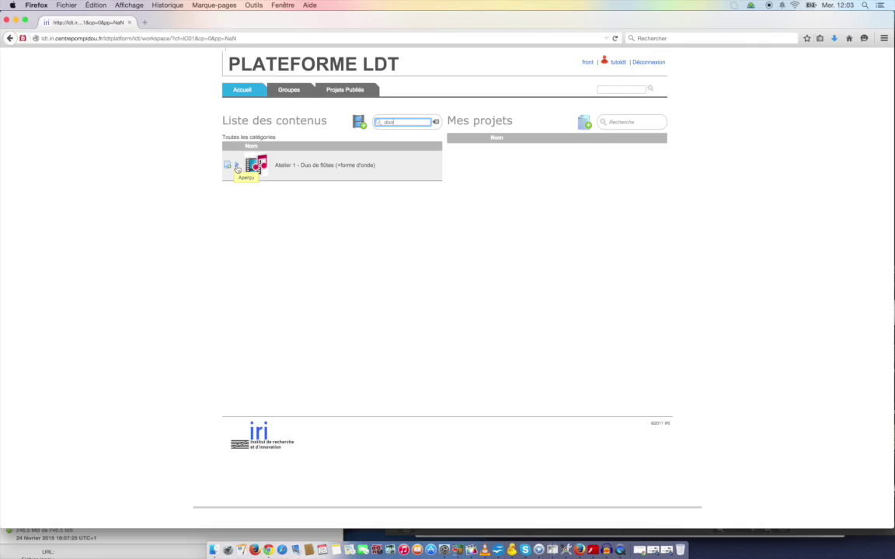
click(237, 166)
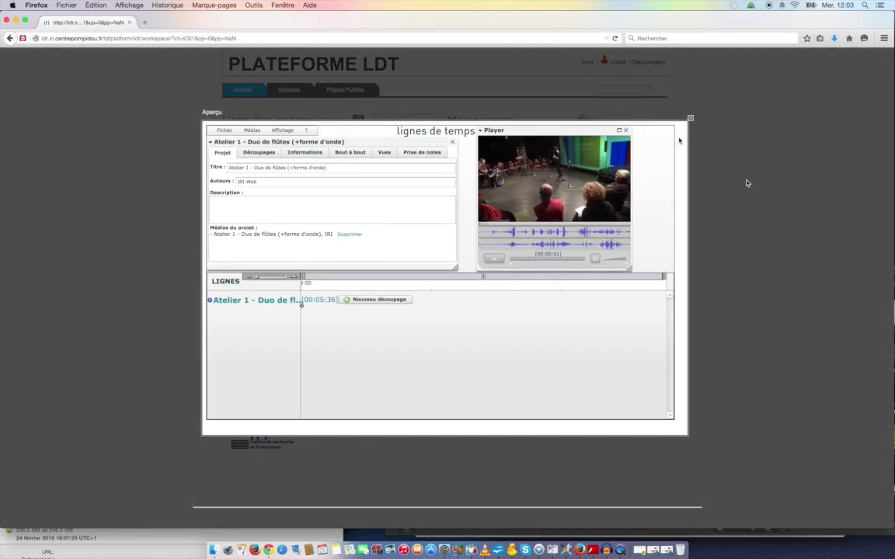
click(726, 147)
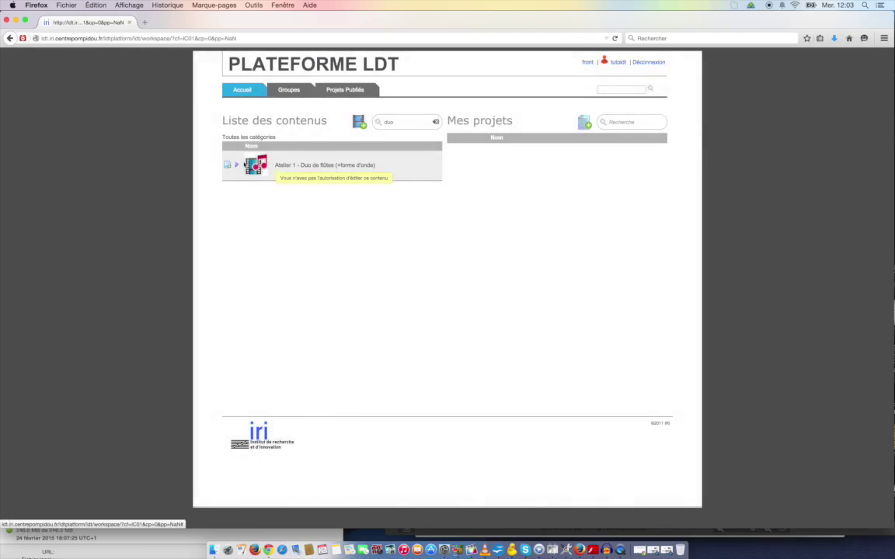
Create a new project on Duo de flûtes, titled with the media name plus the user's name.
click(227, 165)
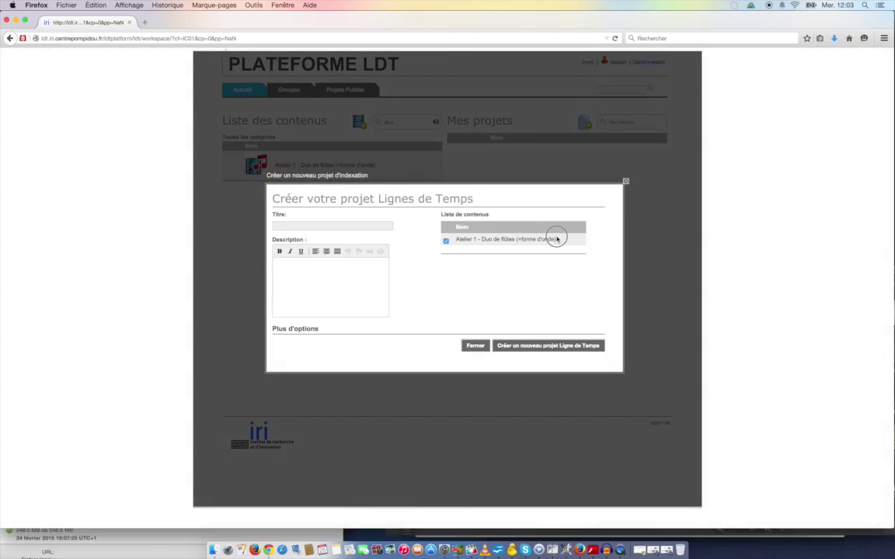
drag(558, 239, 458, 240)
key(super+c)
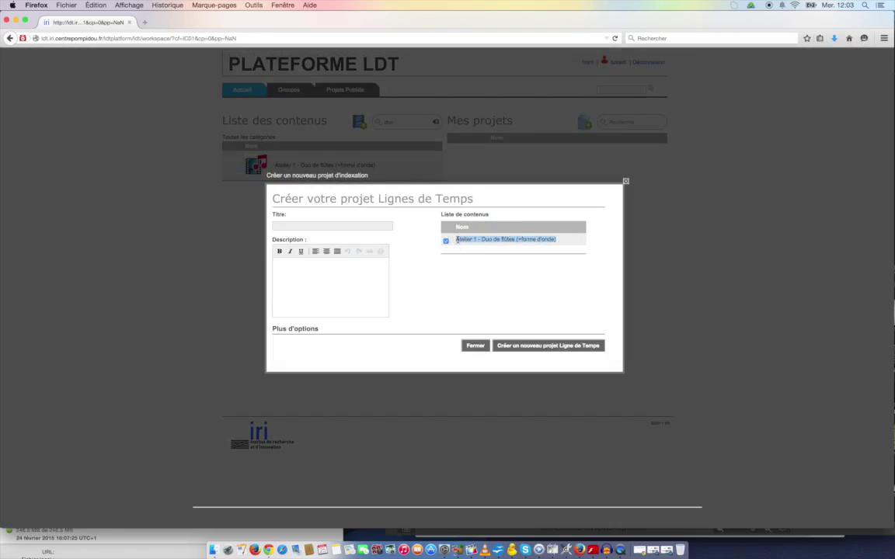
click(354, 226)
key(super+v)
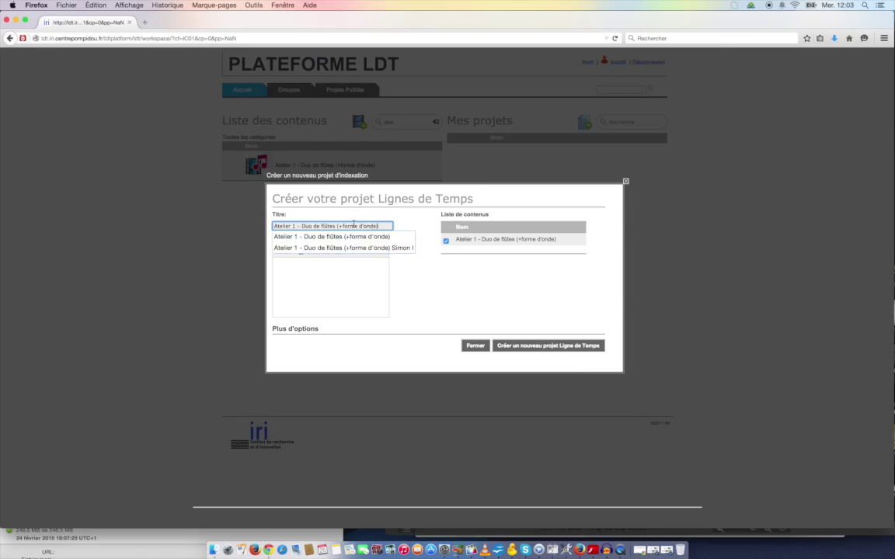
text(simon)
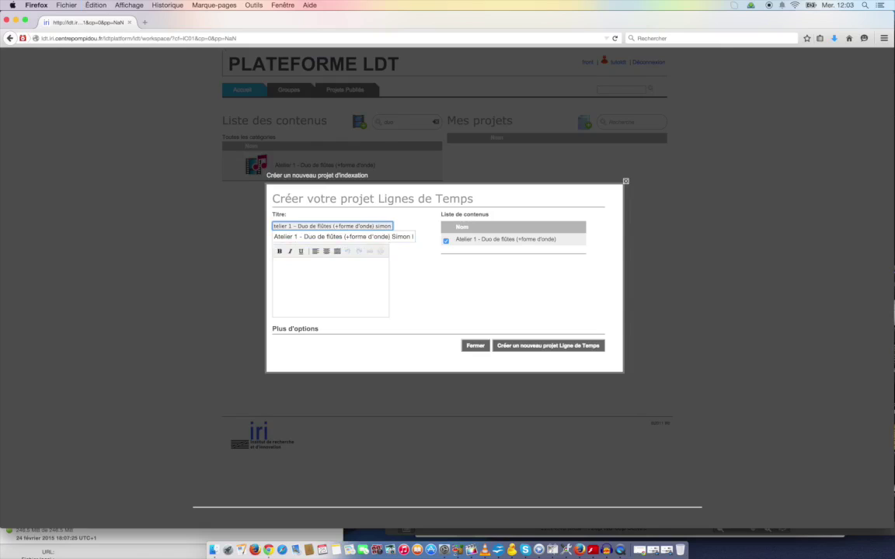
key(Down)
key(Return)
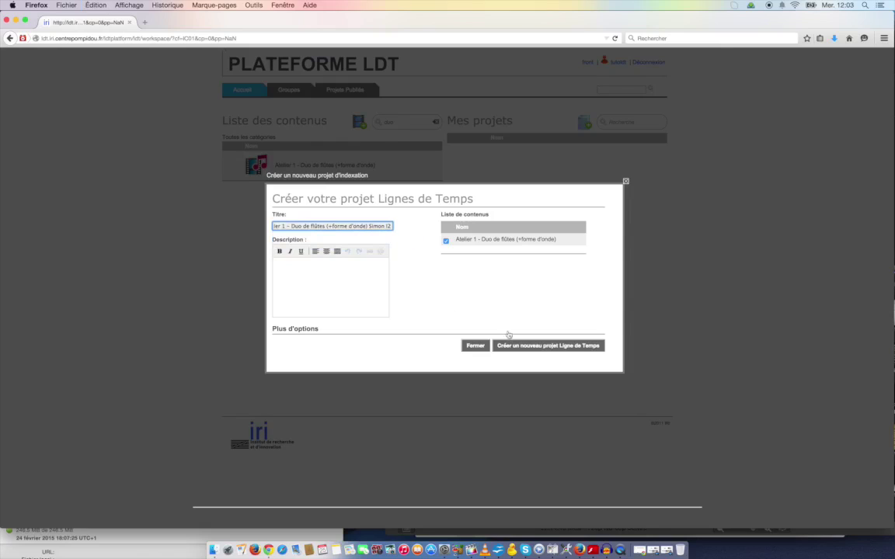
click(521, 348)
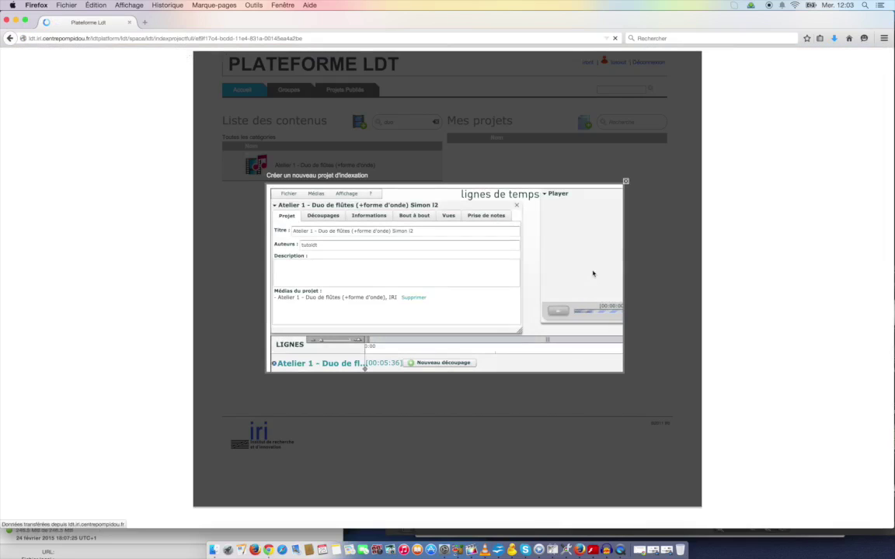
Return to the workspace and open the IC01 2015 - cours 1 project in the editor.
click(10, 39)
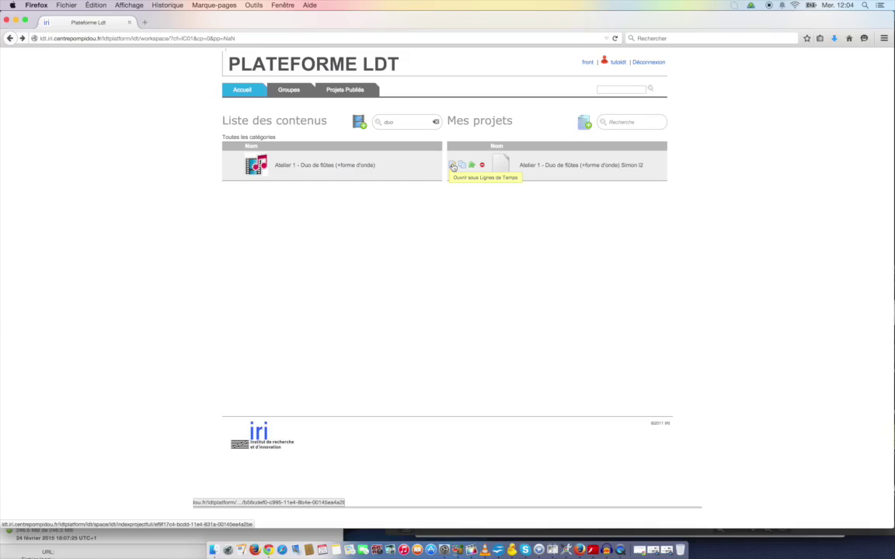
click(453, 166)
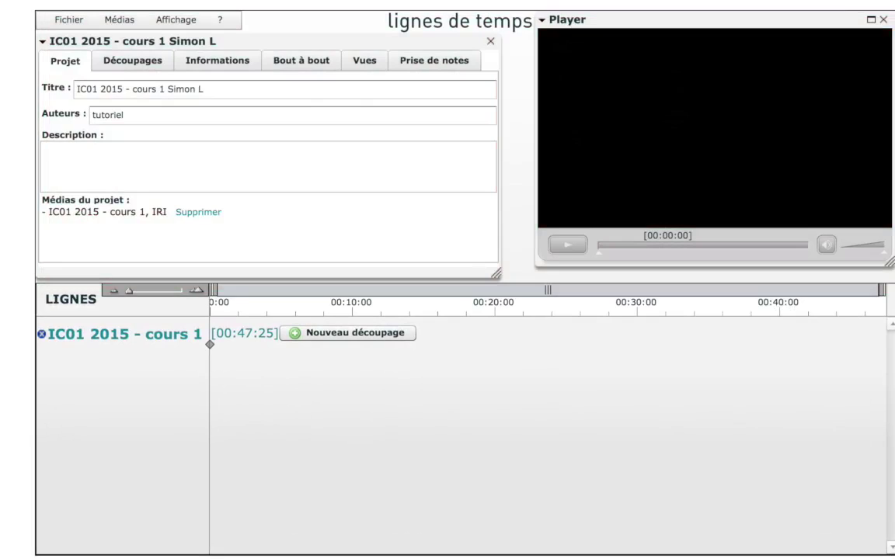
Add a new découpage and mark a segment from 00:06:30 to 00:11:26.5.
click(138, 65)
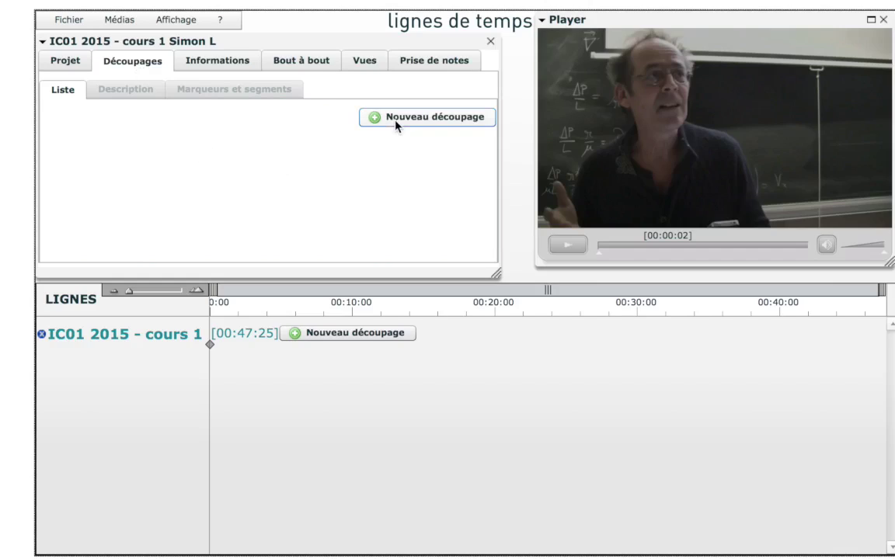
click(346, 333)
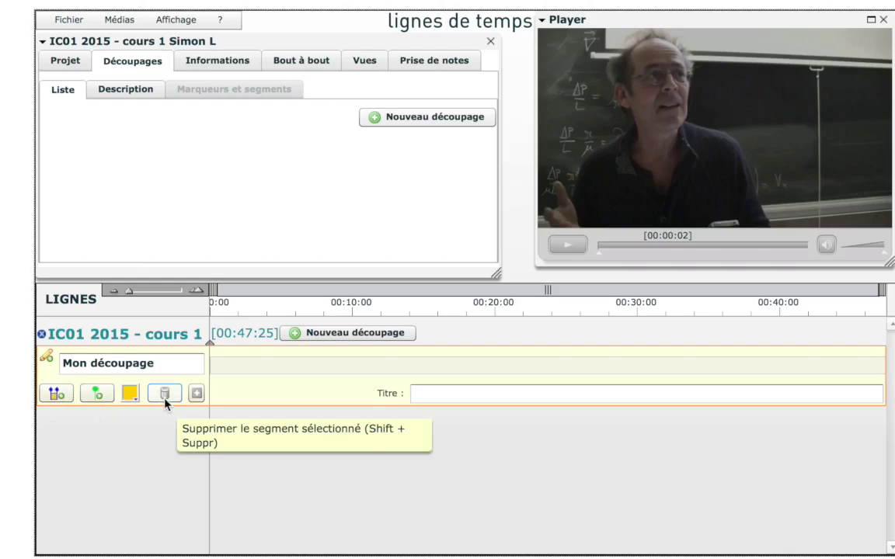
click(198, 394)
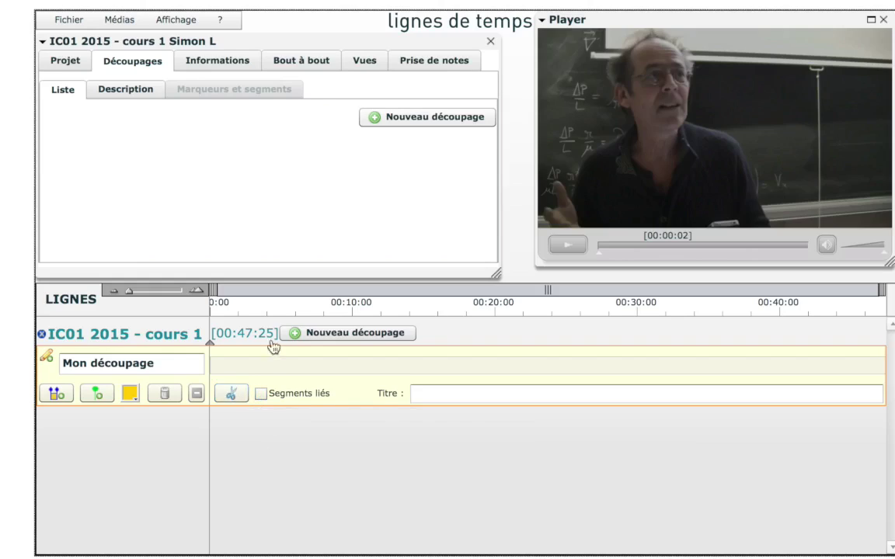
click(266, 364)
click(303, 365)
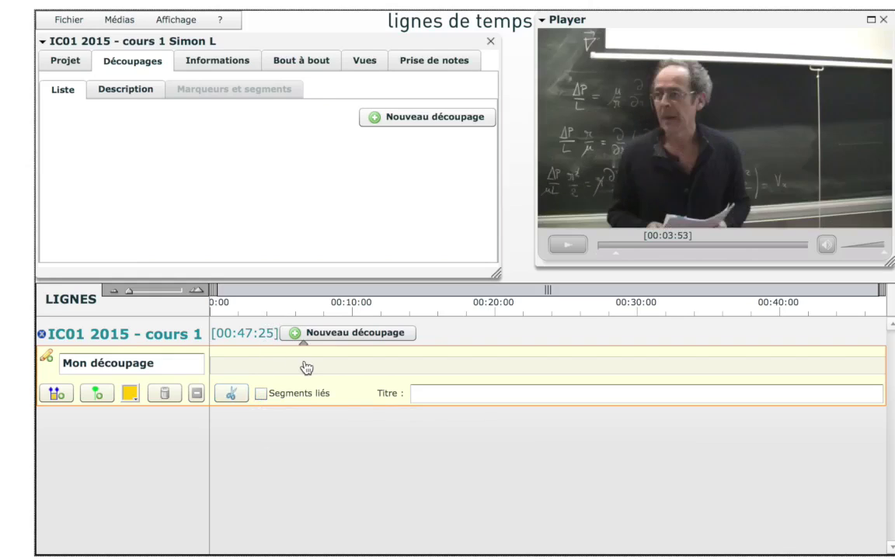
click(52, 395)
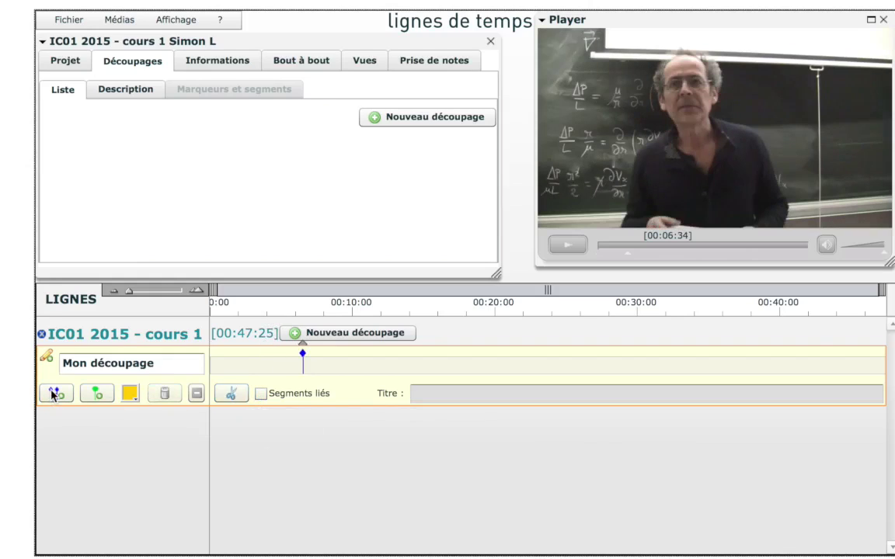
click(333, 367)
click(373, 369)
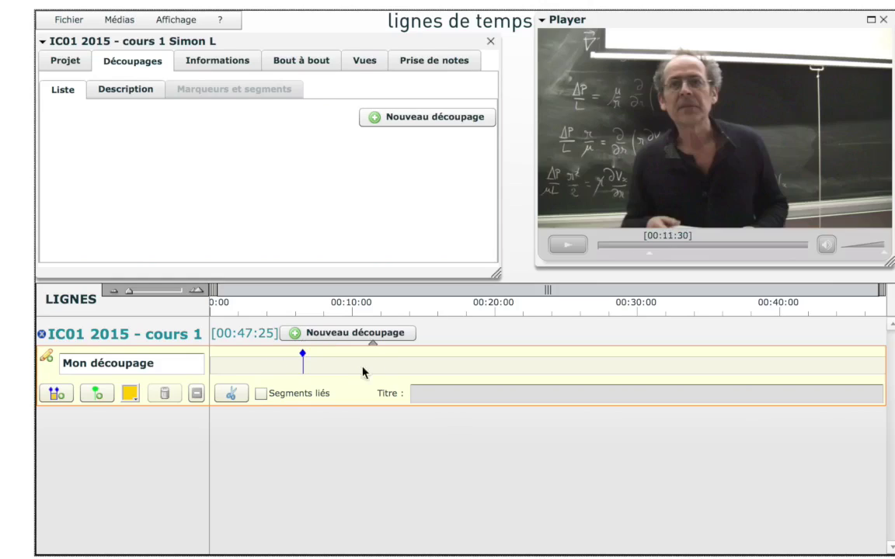
click(51, 394)
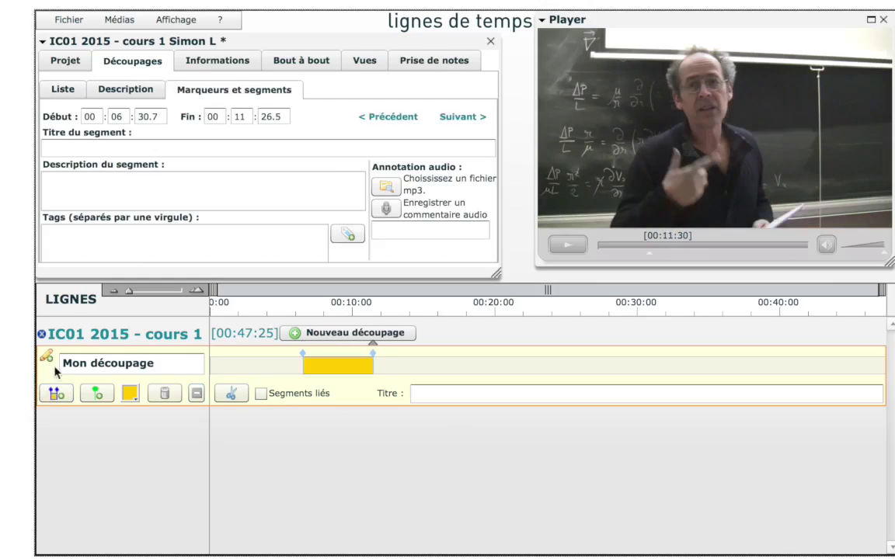
Give the segment title 'titre', description 'texte' and tag 'tag'.
click(124, 147)
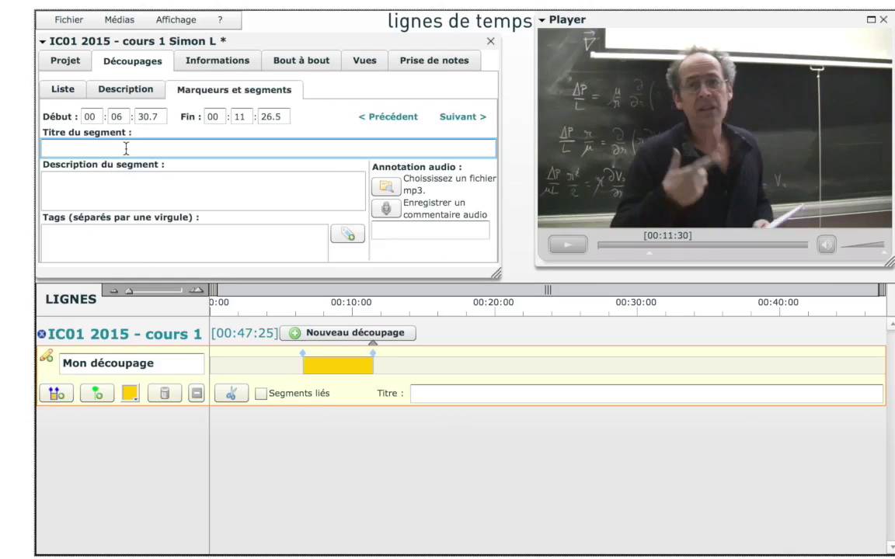
text(titre)
click(129, 182)
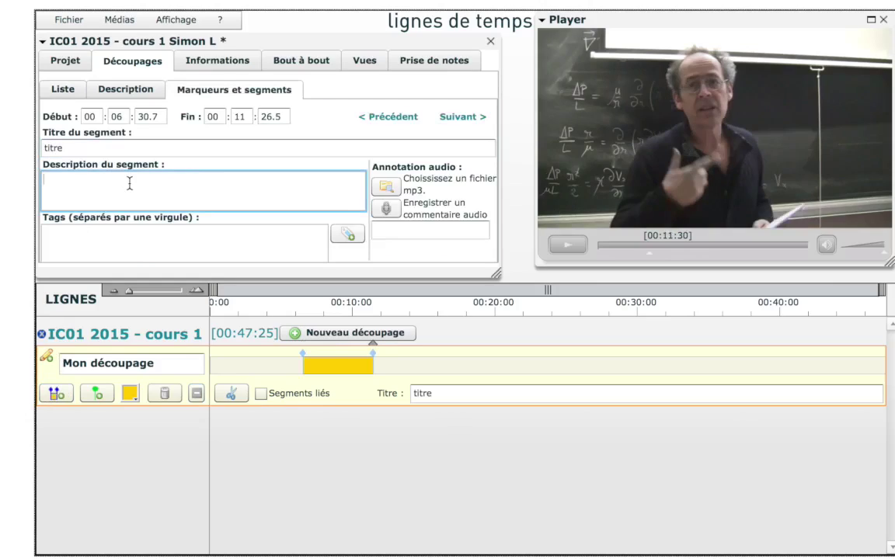
text(texte)
click(150, 240)
text(tag)
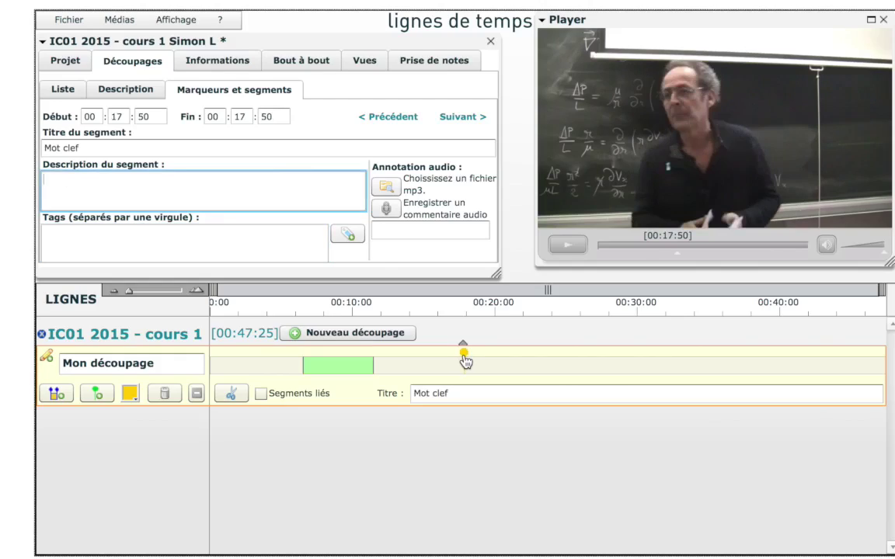
click(215, 293)
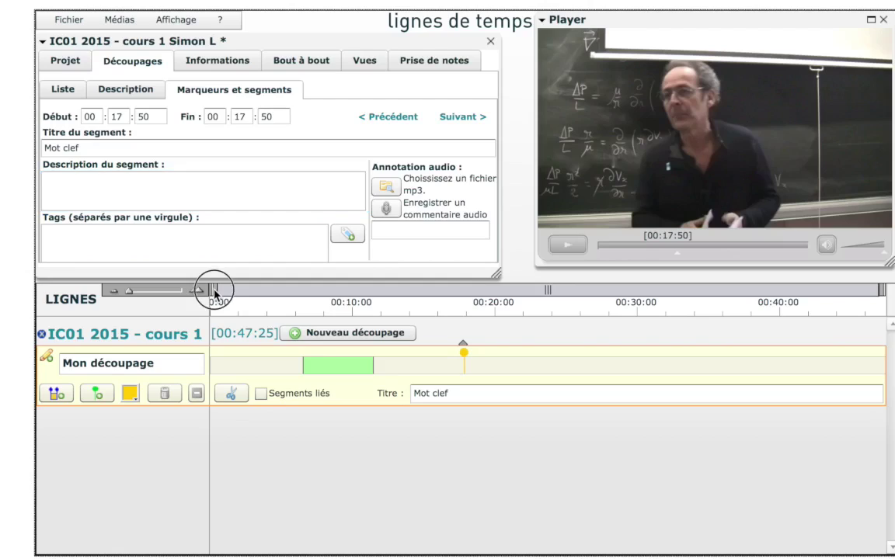
drag(215, 293, 447, 296)
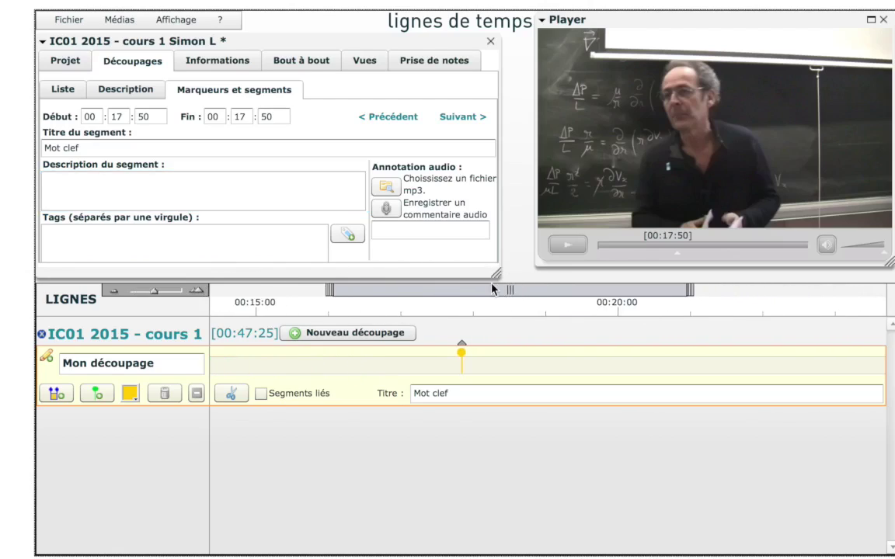
click(198, 292)
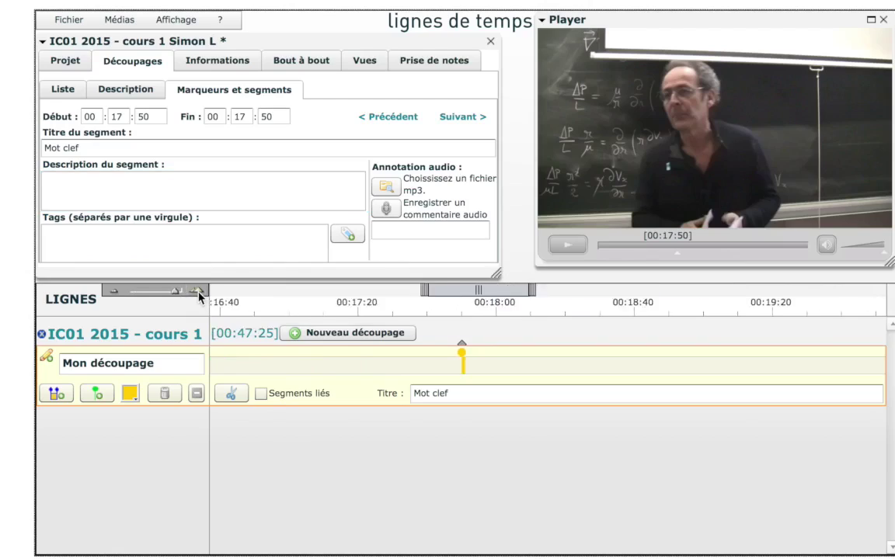
click(115, 294)
click(115, 293)
click(115, 293)
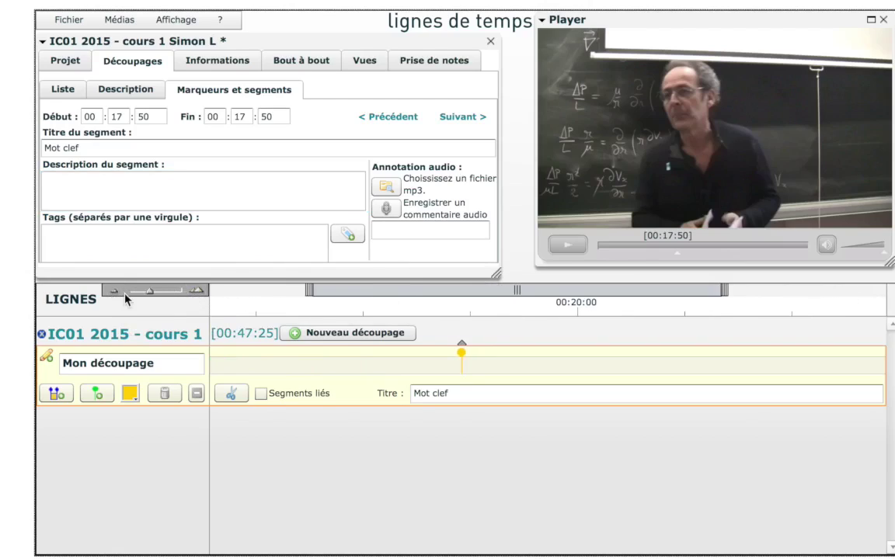
mouse_move(433, 293)
mouse_down()
mouse_move(360, 296)
mouse_move(342, 287)
mouse_move(389, 289)
mouse_move(319, 304)
mouse_move(286, 292)
mouse_move(407, 293)
mouse_move(391, 294)
mouse_up()
click(199, 292)
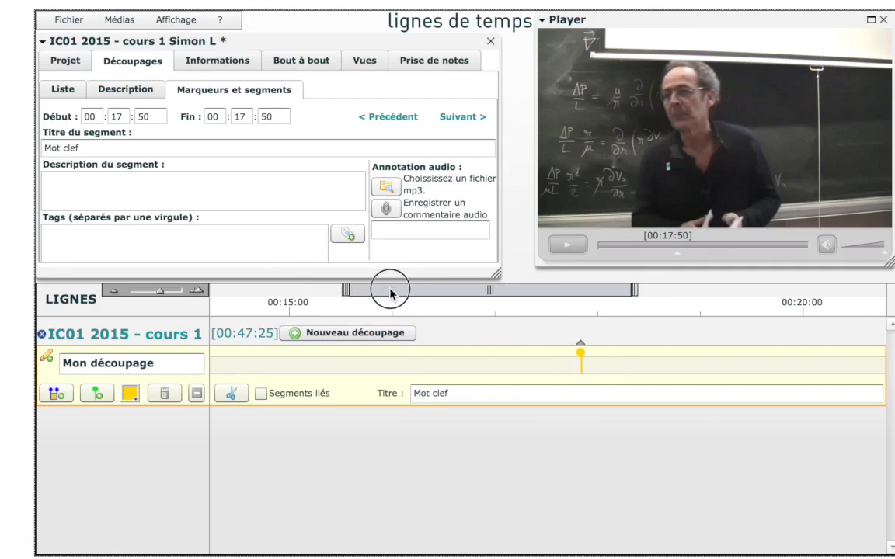
click(117, 295)
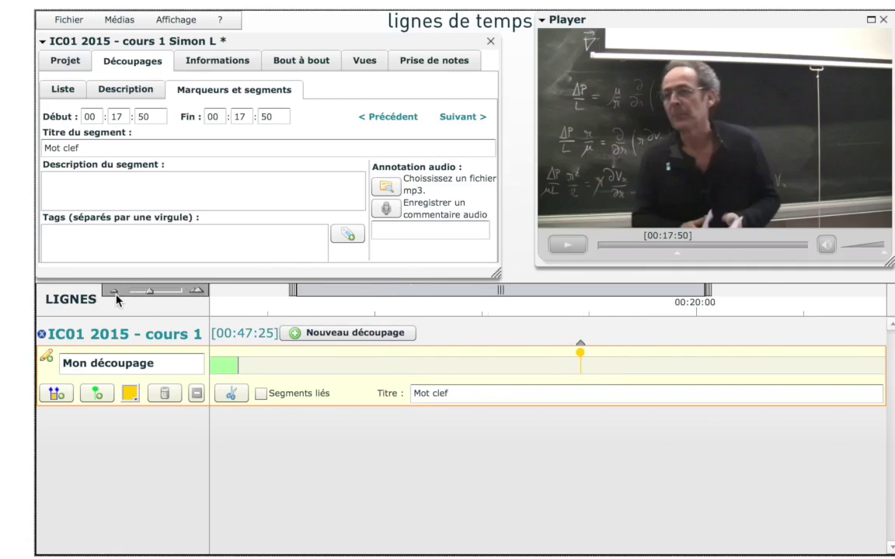
Close Mon découpage editing, save via Fichier > Enregistrer le projet, then reopen and close editing.
click(45, 357)
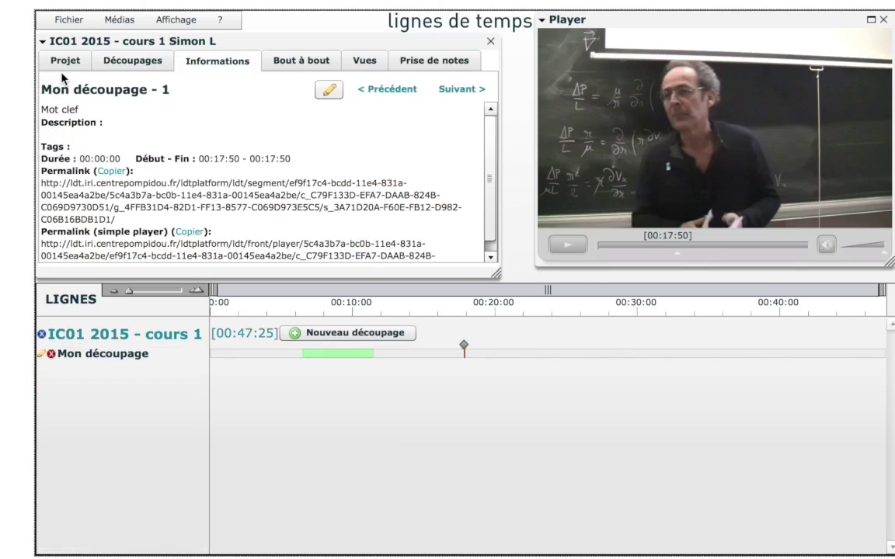
click(68, 19)
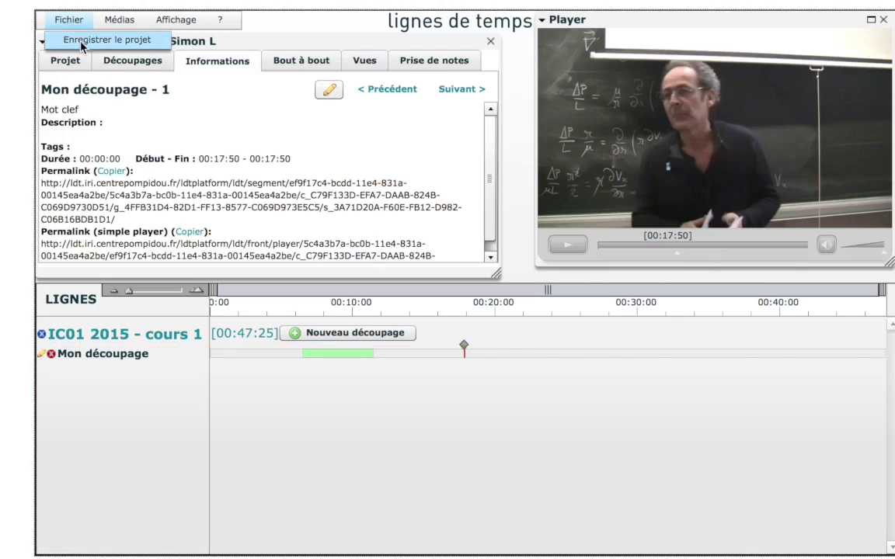
click(81, 43)
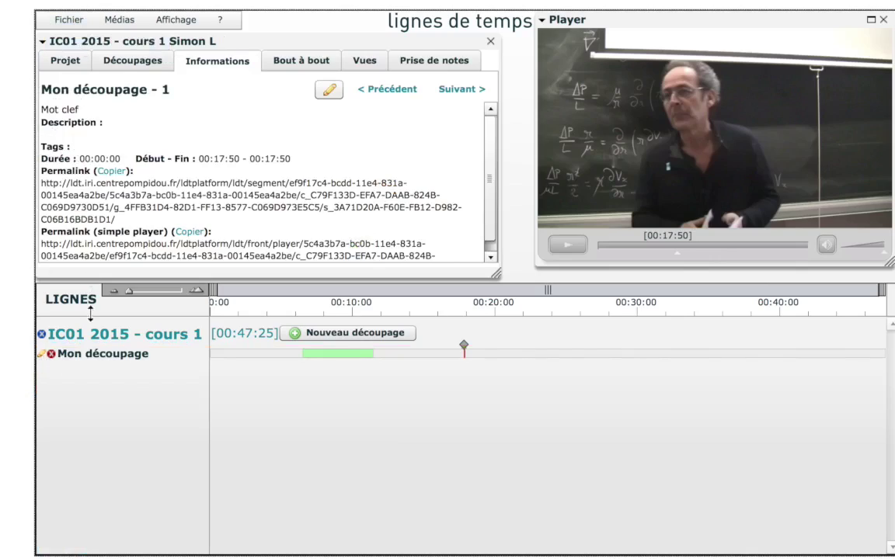
click(43, 356)
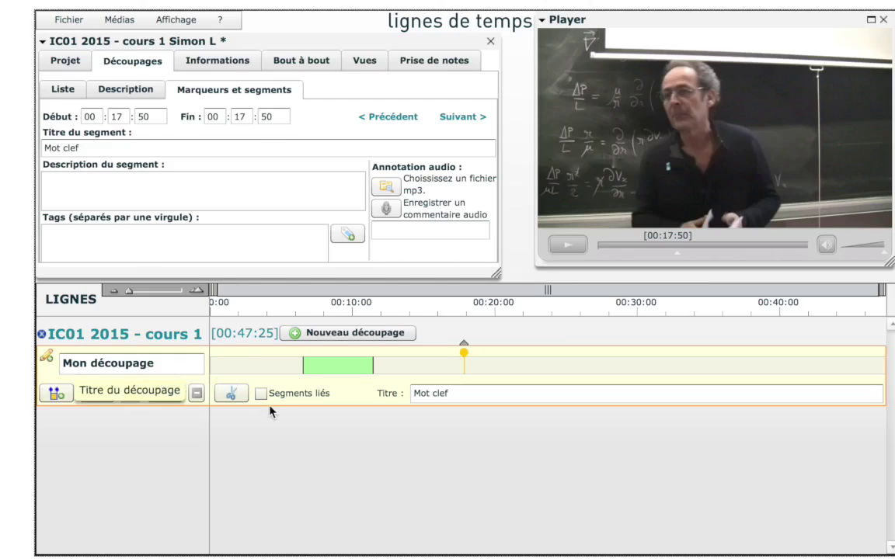
click(45, 356)
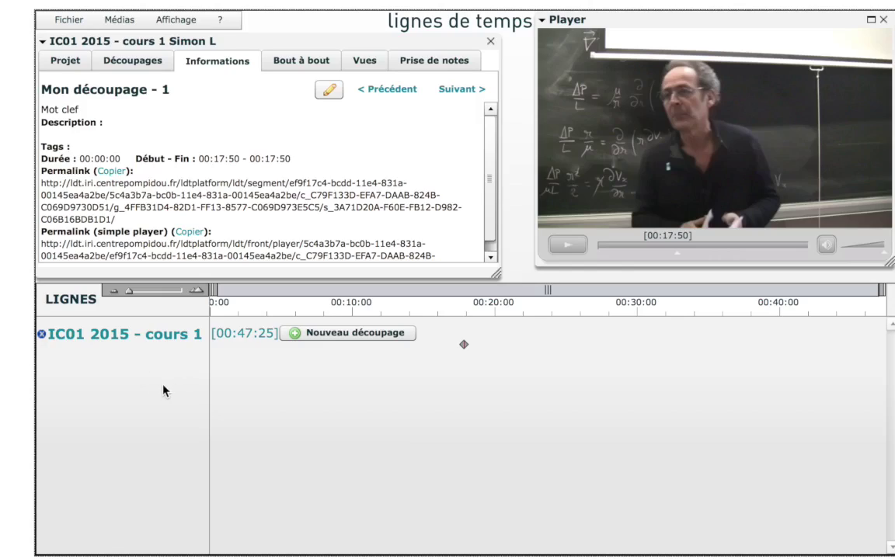
Load Mon découpage from Découpages personnels and show its summary: 2 elements, tag cat:compréhension.
click(137, 66)
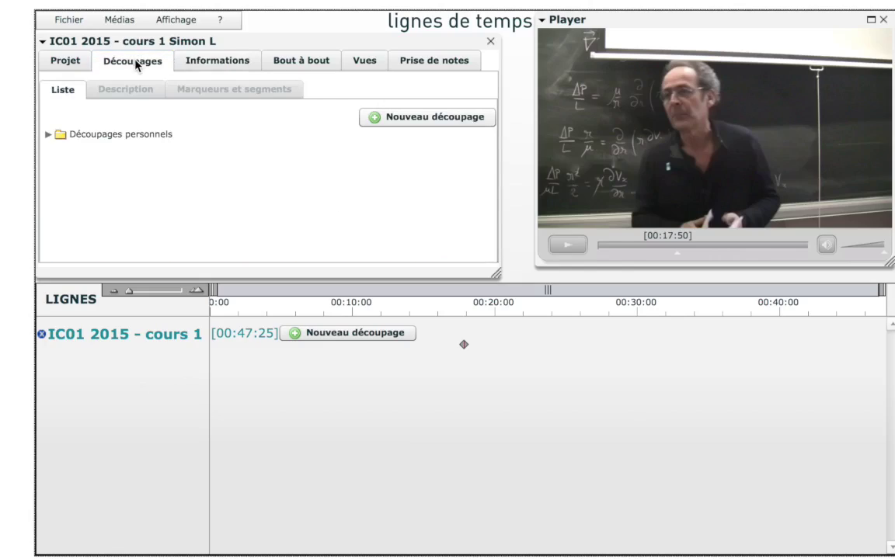
click(47, 135)
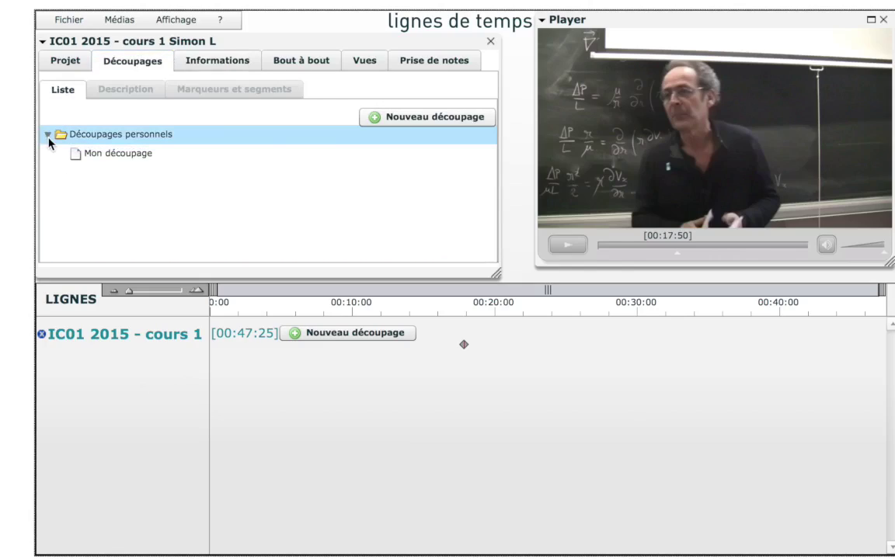
click(84, 153)
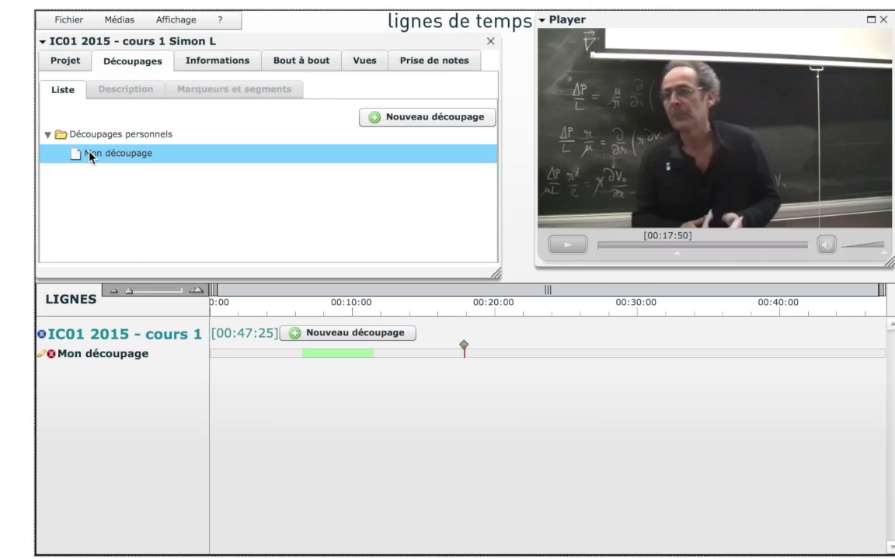
click(44, 354)
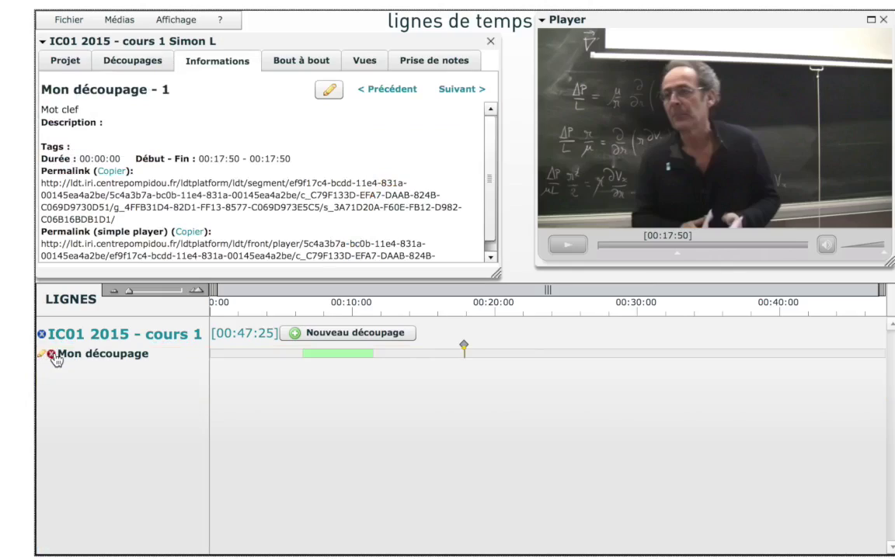
click(96, 358)
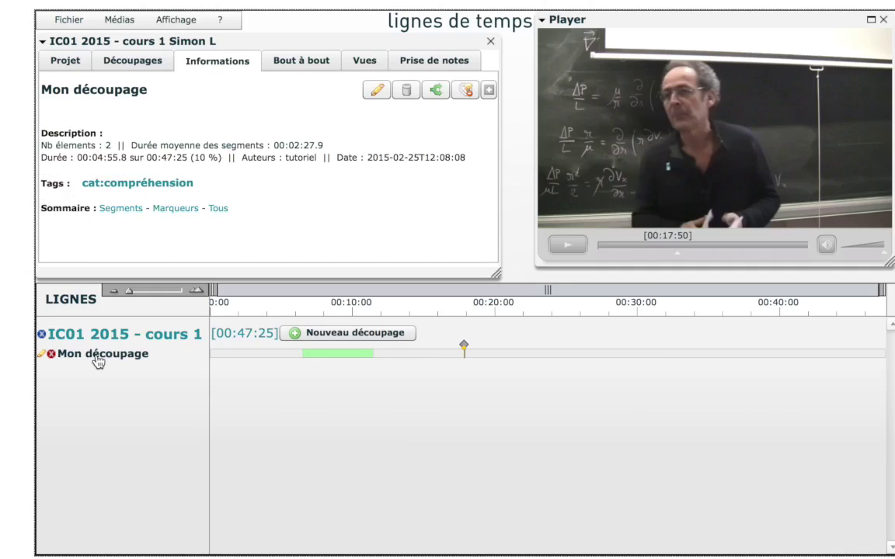
Delete Mon découpage, confirming with Oui, then add and discard a fresh découpage line.
click(407, 91)
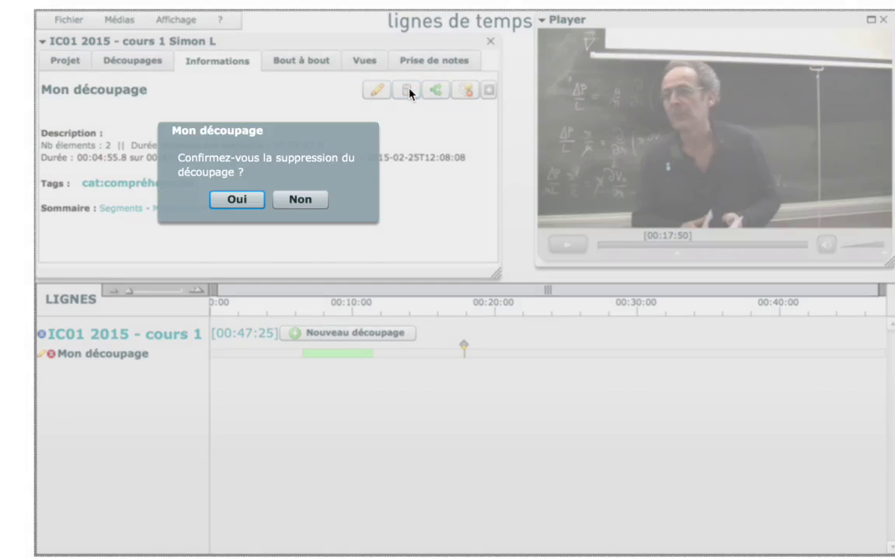
click(237, 199)
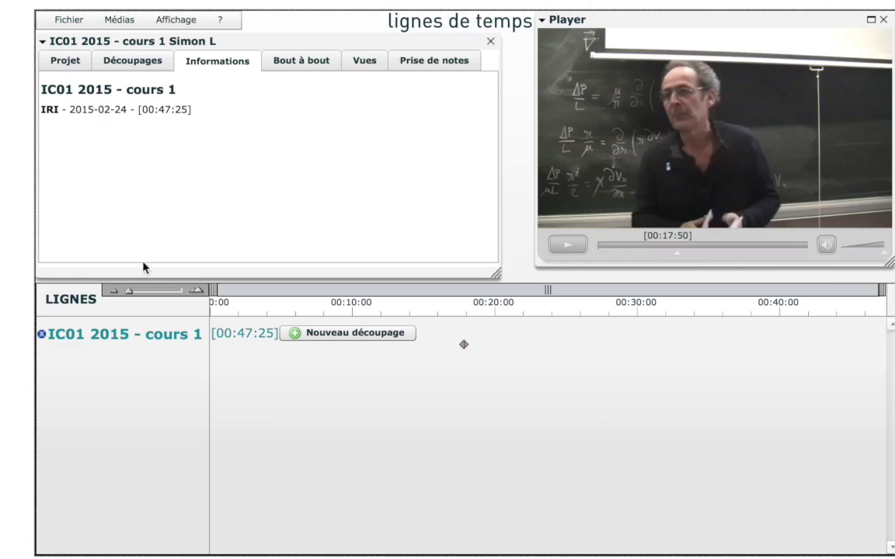
click(143, 68)
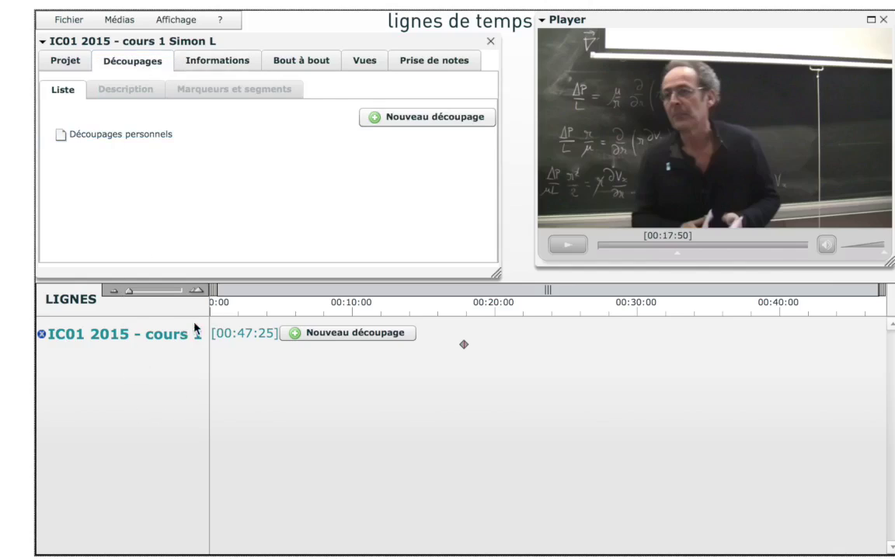
click(308, 332)
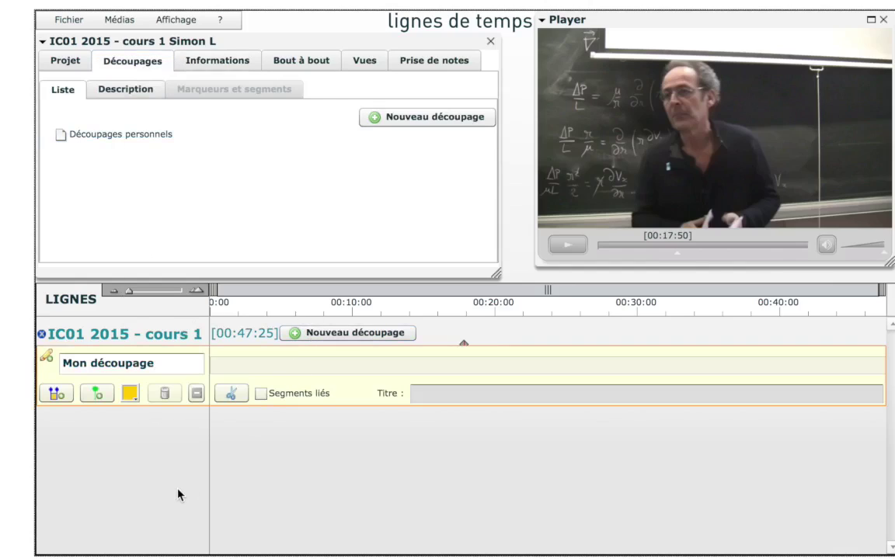
click(44, 358)
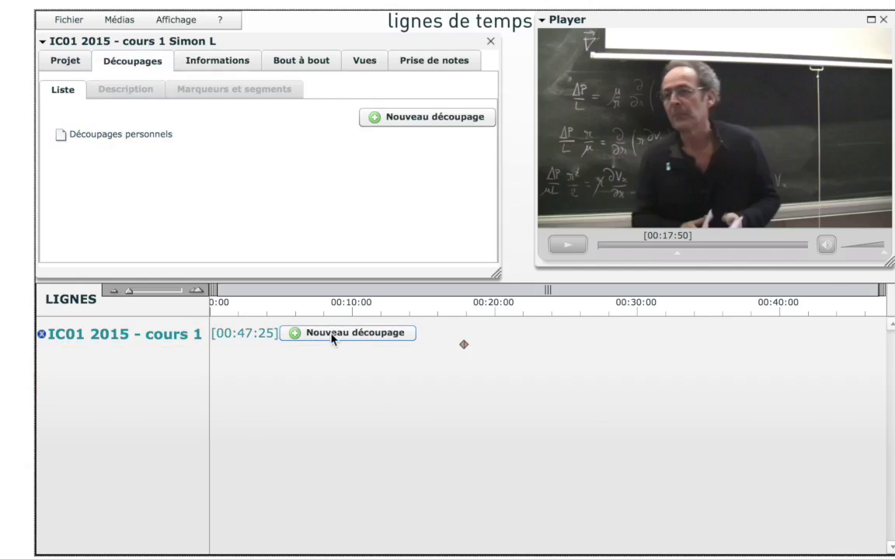
Create a new Mon découpage with a segment from 00:08:09.3 to 00:16:40.6.
click(332, 336)
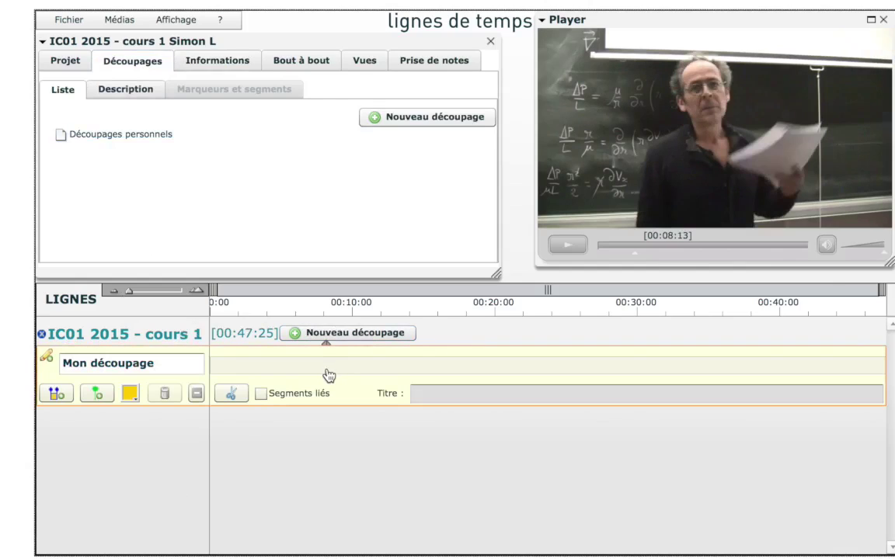
click(57, 394)
click(448, 306)
click(53, 394)
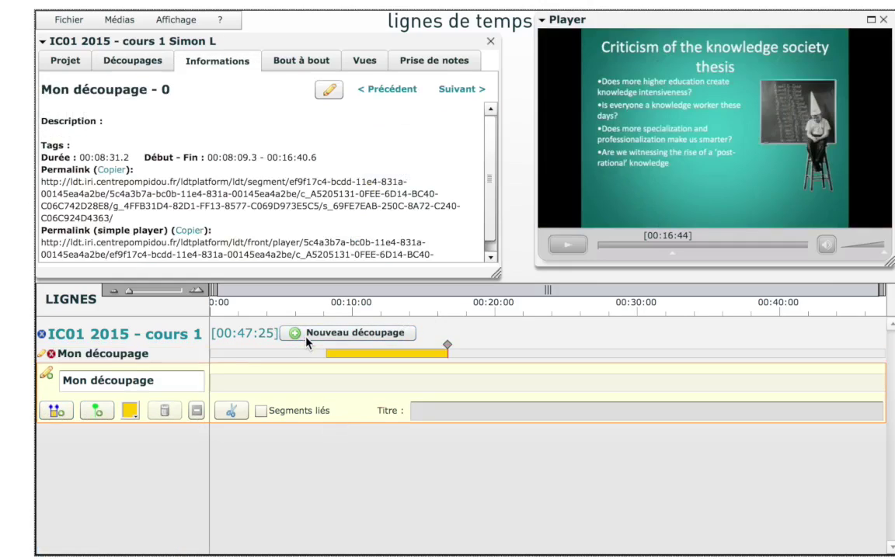
Copy the yellow segment onto the lower Mon découpage line and finish editing.
click(332, 359)
click(359, 366)
drag(379, 363, 386, 394)
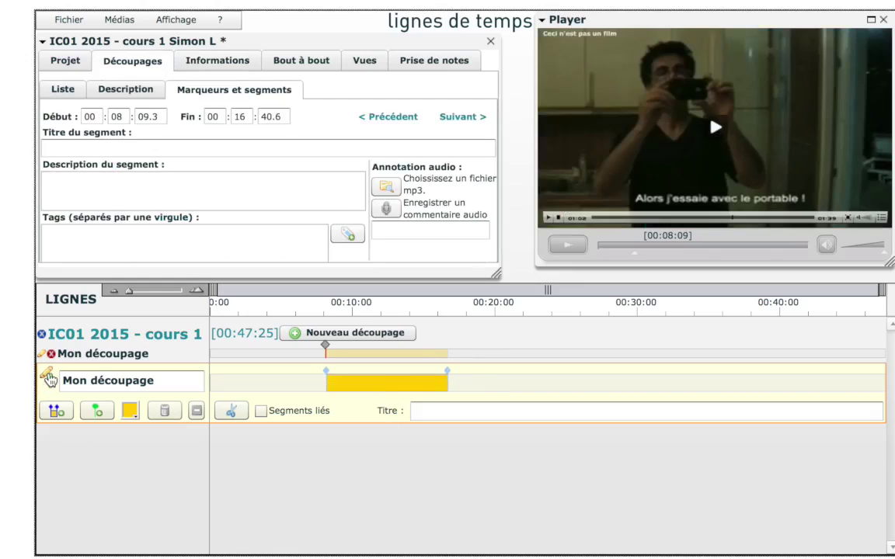
click(42, 351)
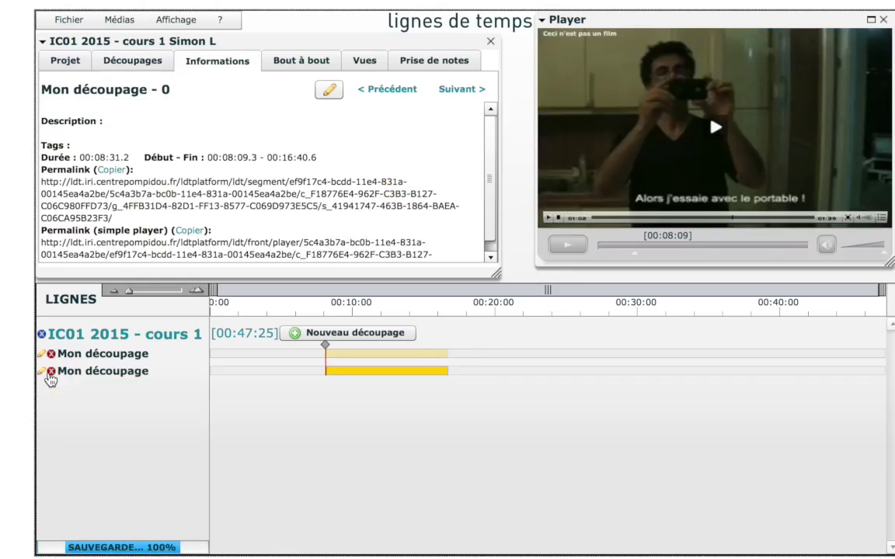
click(68, 20)
Save the IC01 2015 - cours 1 project and return to the Plateforme LDT workspace home.
click(81, 42)
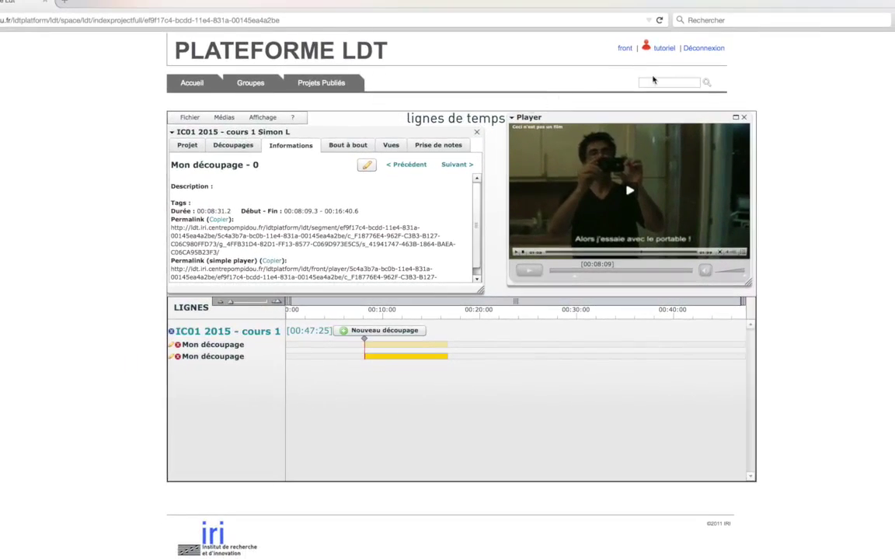
click(626, 49)
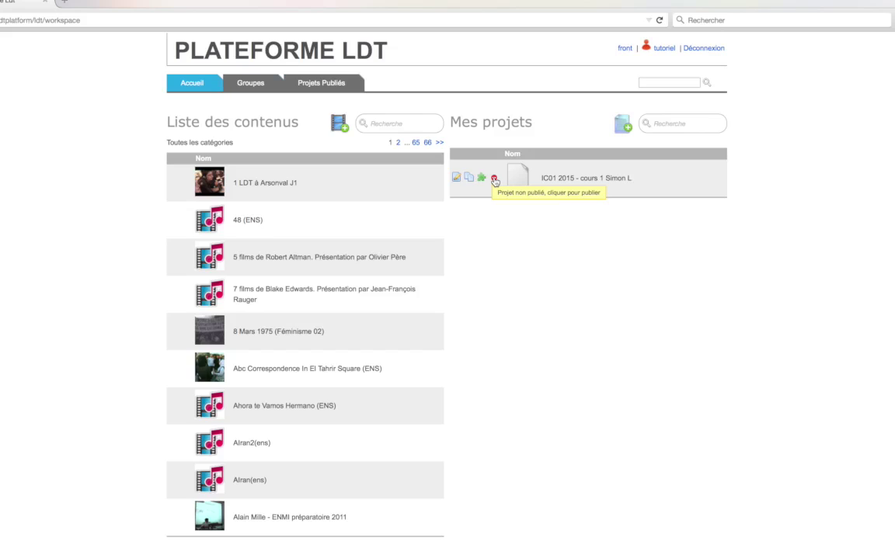
Publish IC01 2015 - cours 1, revert it to unpublished, then reopen it in Lignes de temps.
click(495, 180)
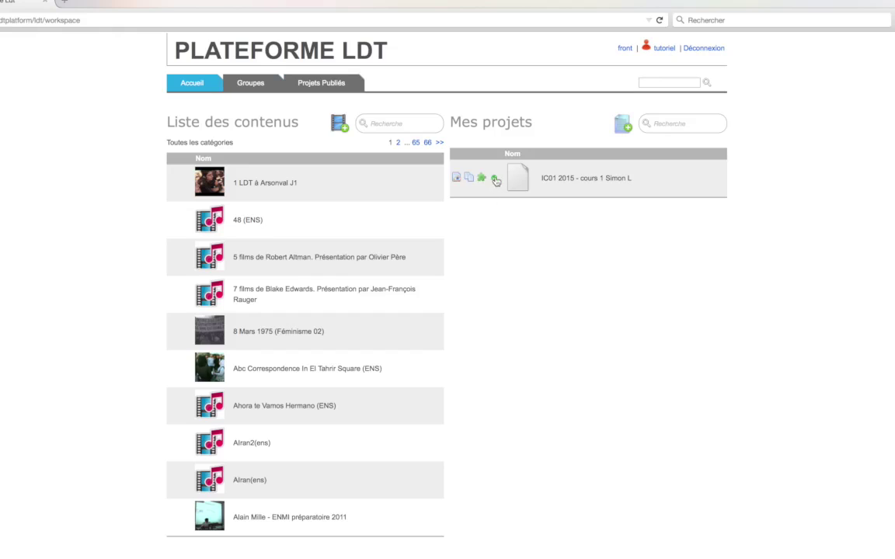
click(495, 180)
click(456, 178)
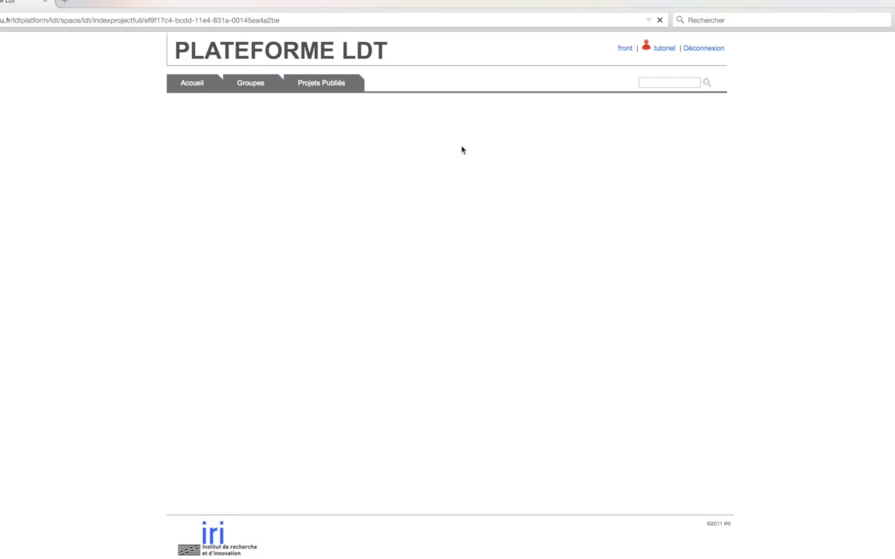